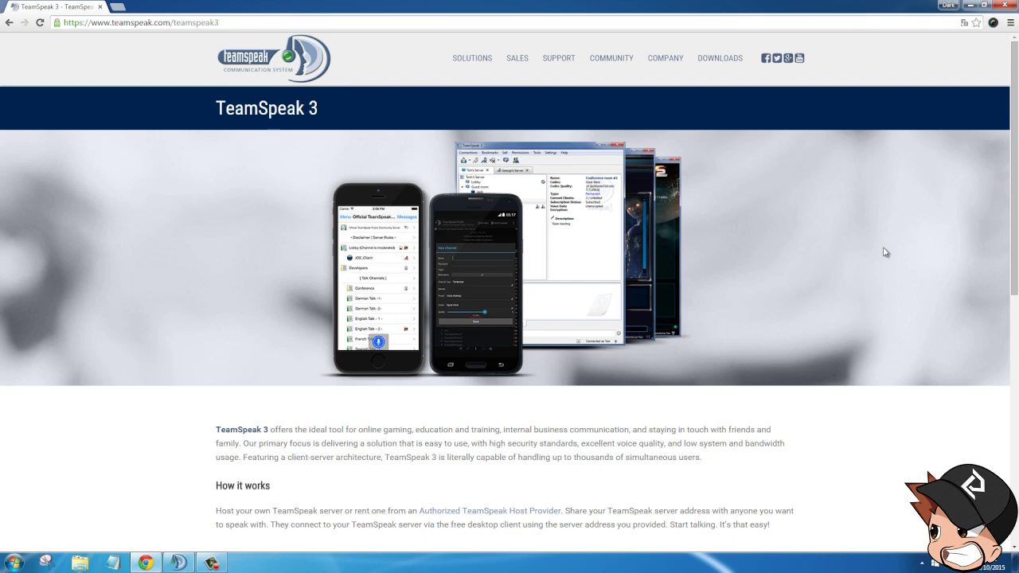
Step: Go to the Downloads page of the TeamSpeak website
left_click(472, 58)
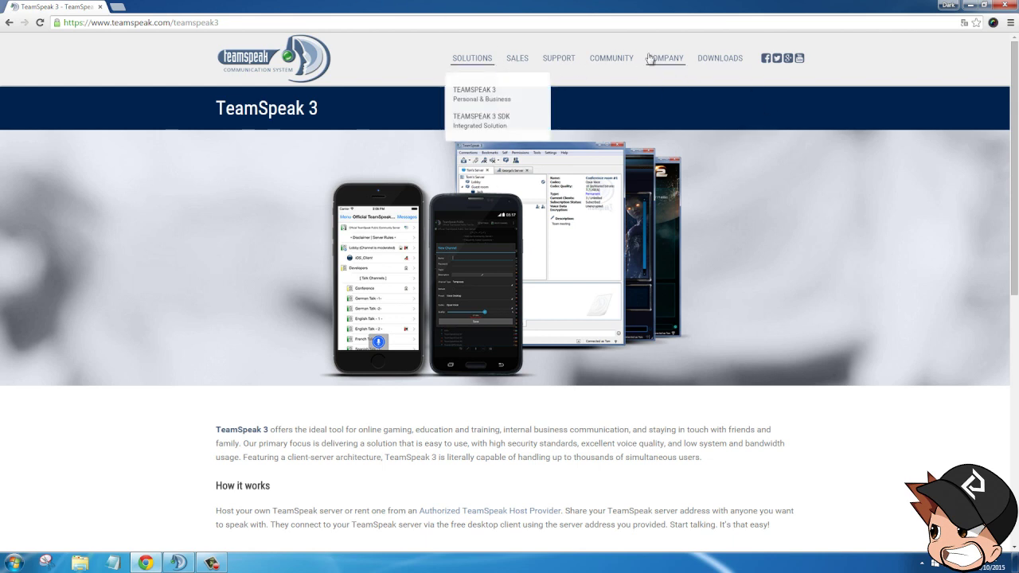
left_click(732, 64)
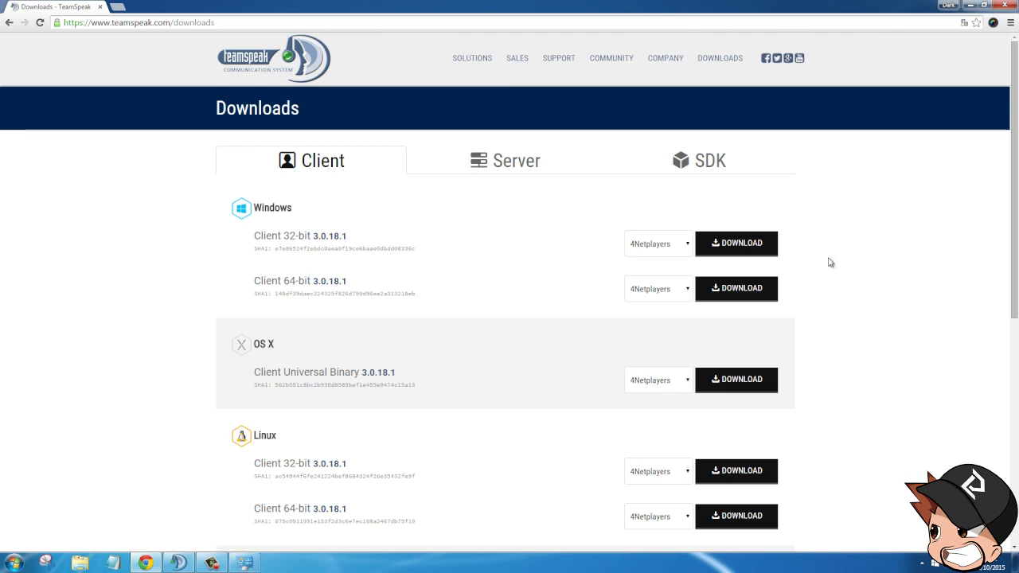
Step: Open the computer's system properties from the desktop to check whether Windows is 32-bit or 64-bit
key("super+d")
left_click(12, 563)
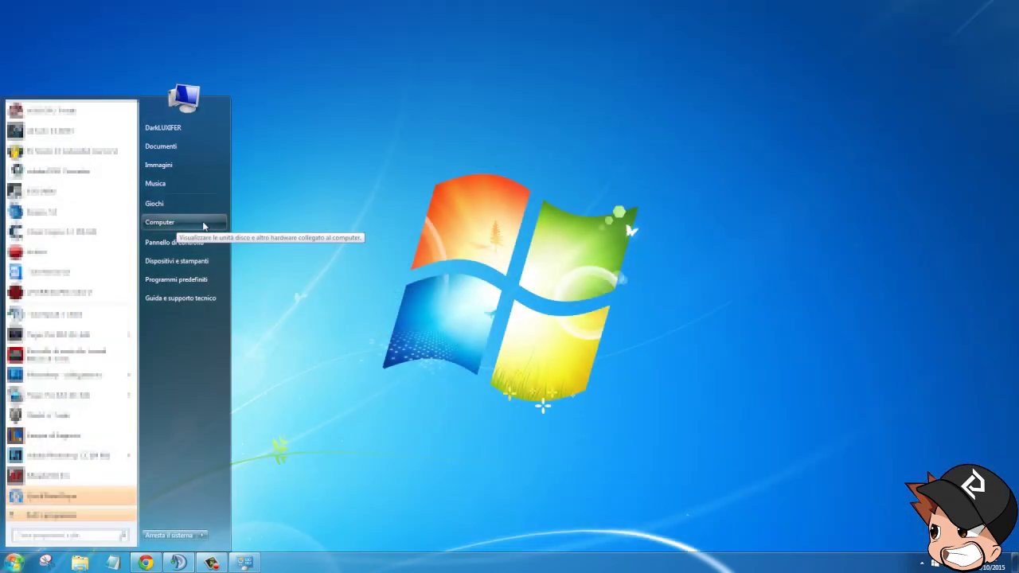
right_click(203, 229)
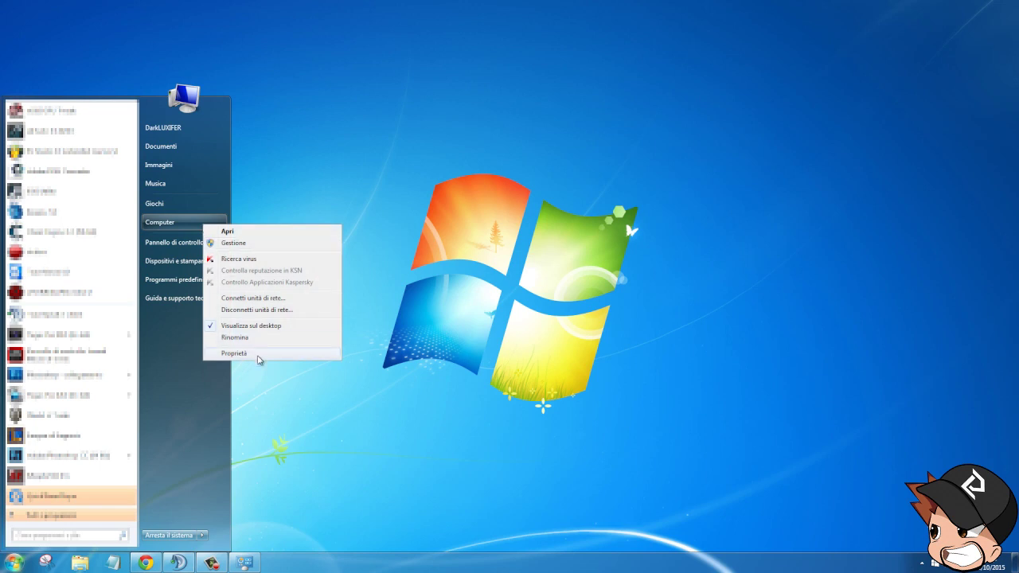
left_click(258, 356)
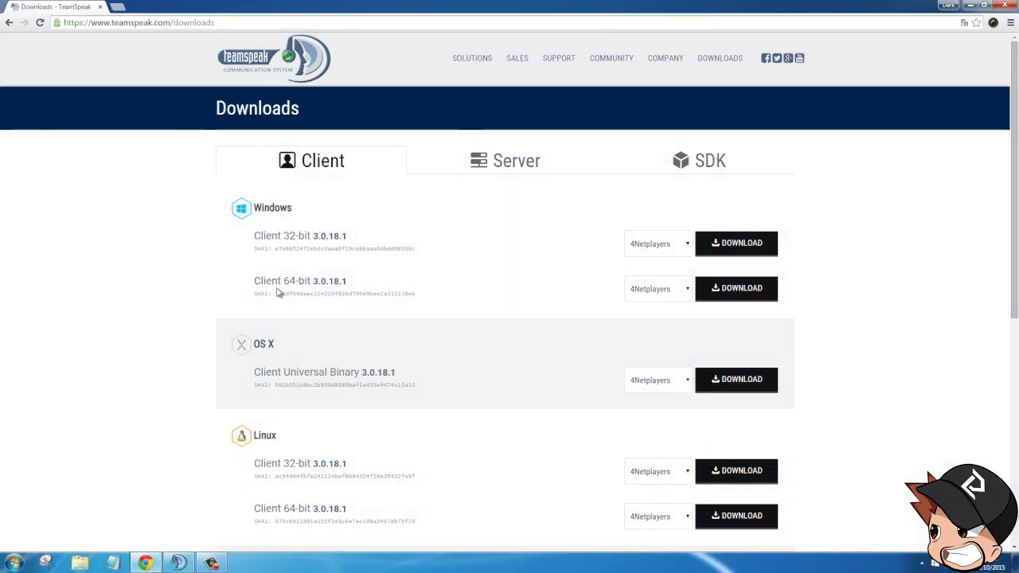
Step: Download the Windows 64-bit TeamSpeak client from the 4Netplayers mirror and close the browser
left_click(744, 292)
left_click(1004, 6)
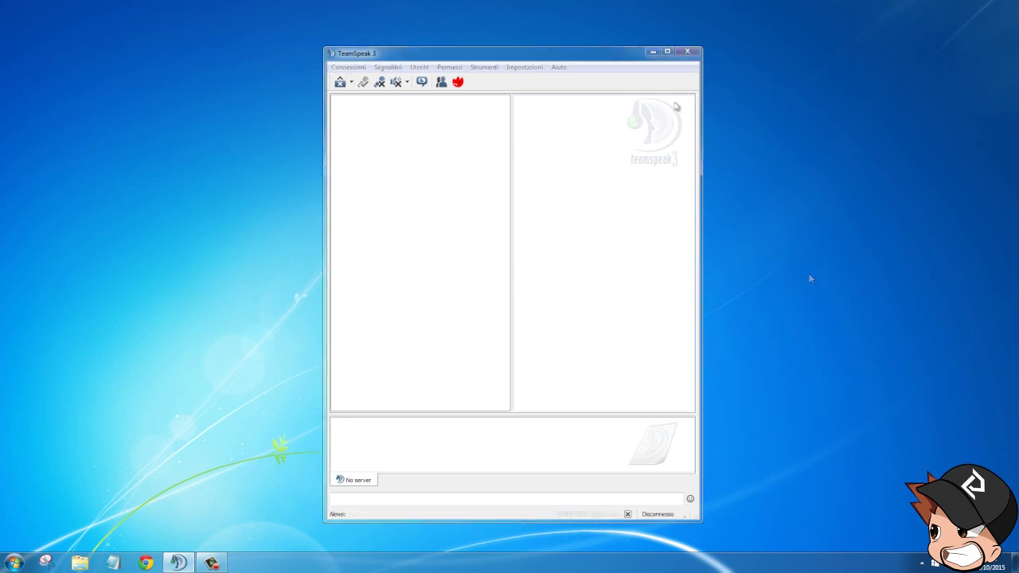
Step: Open the TeamSpeak options and review the available interface languages and the playback device settings
left_click(524, 67)
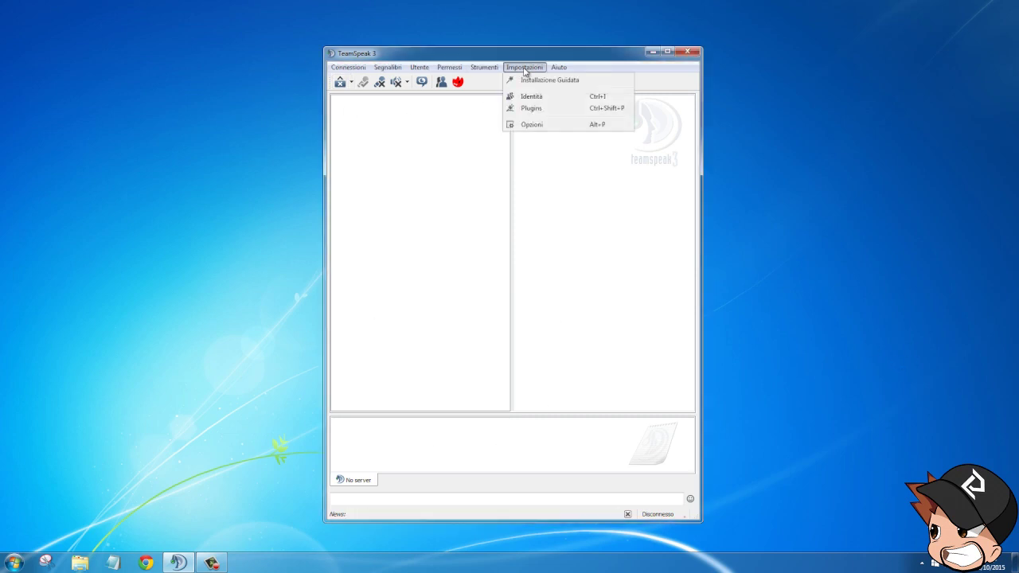
left_click(535, 125)
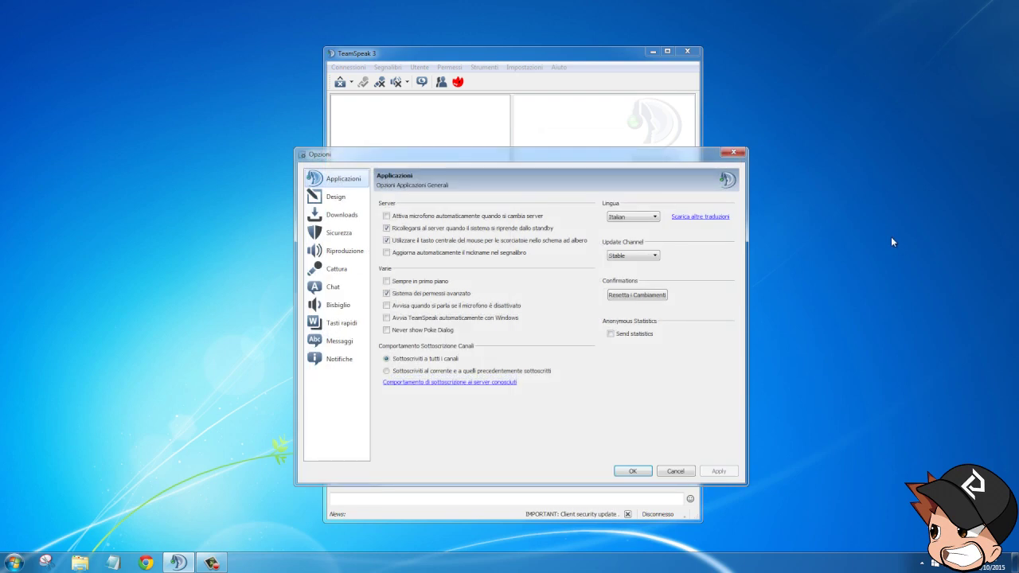
left_click(654, 218)
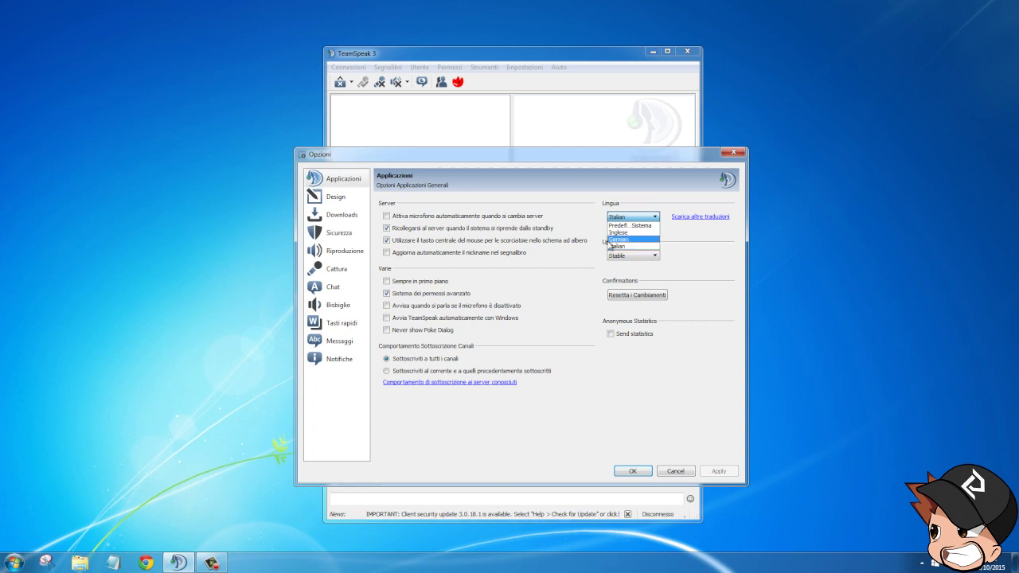
left_click(708, 229)
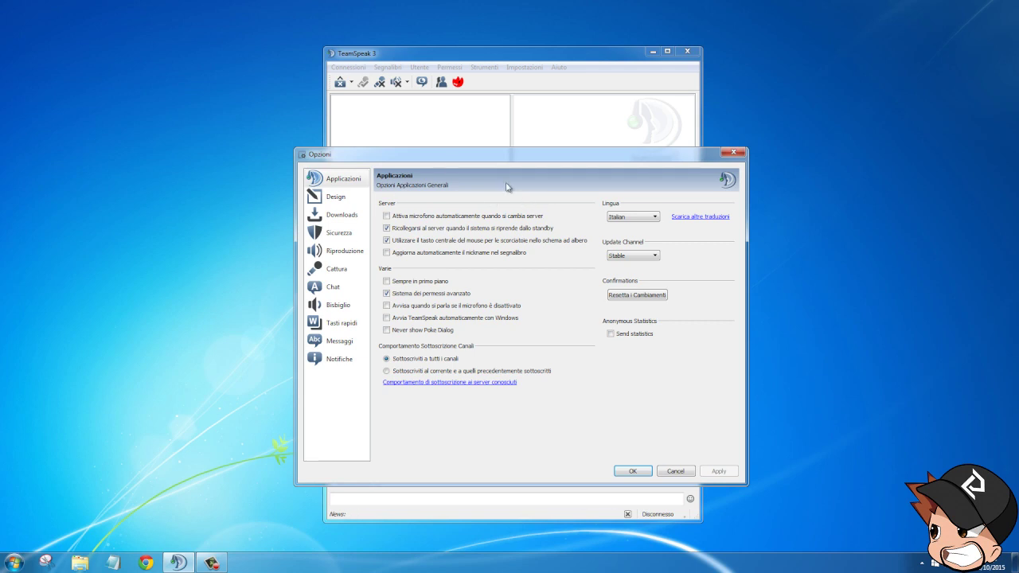
left_click(341, 251)
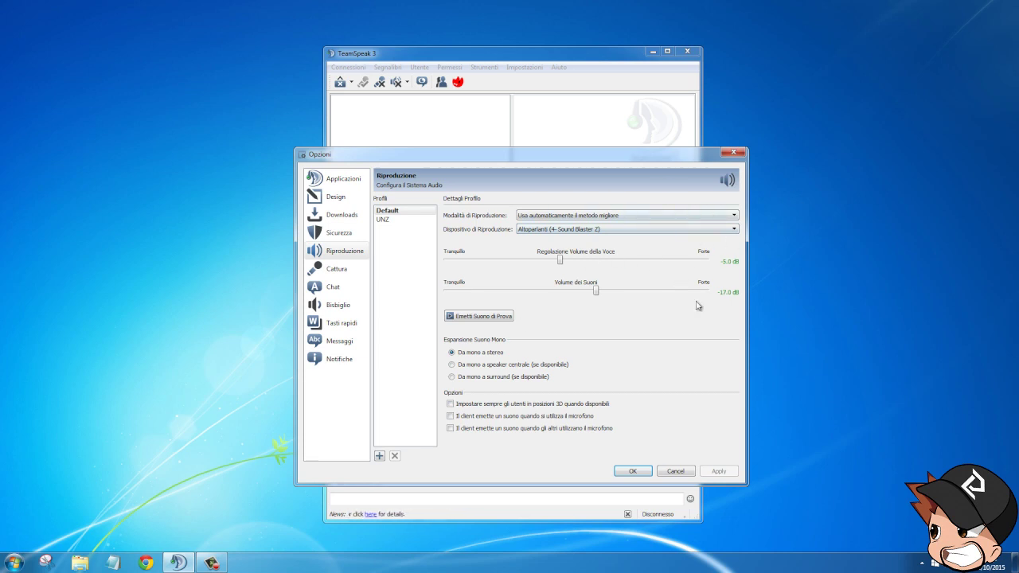
left_click(586, 229)
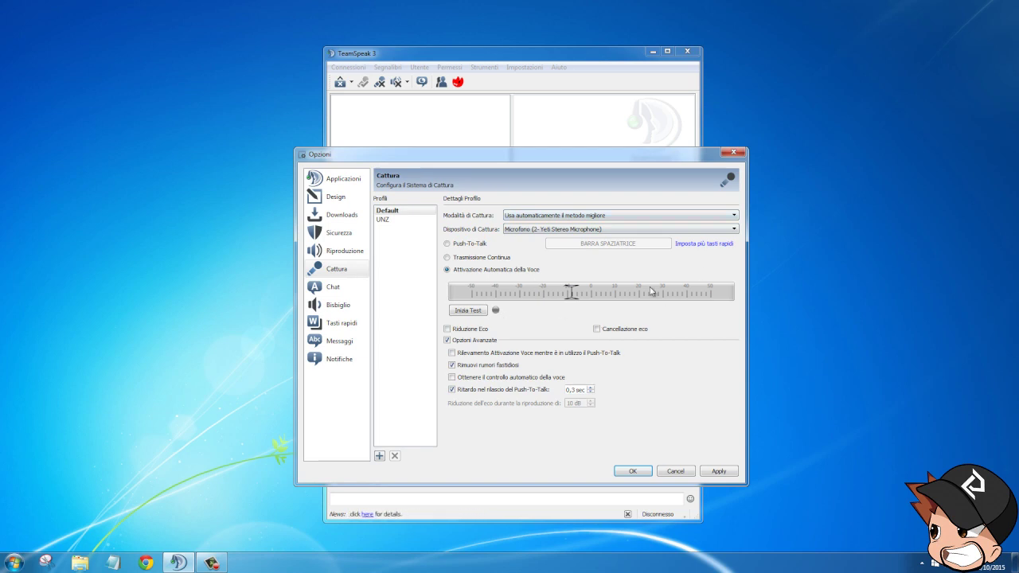
Step: Enable Push-To-Talk in the capture settings, try D as its hotkey, and assign the space bar again
left_click(462, 247)
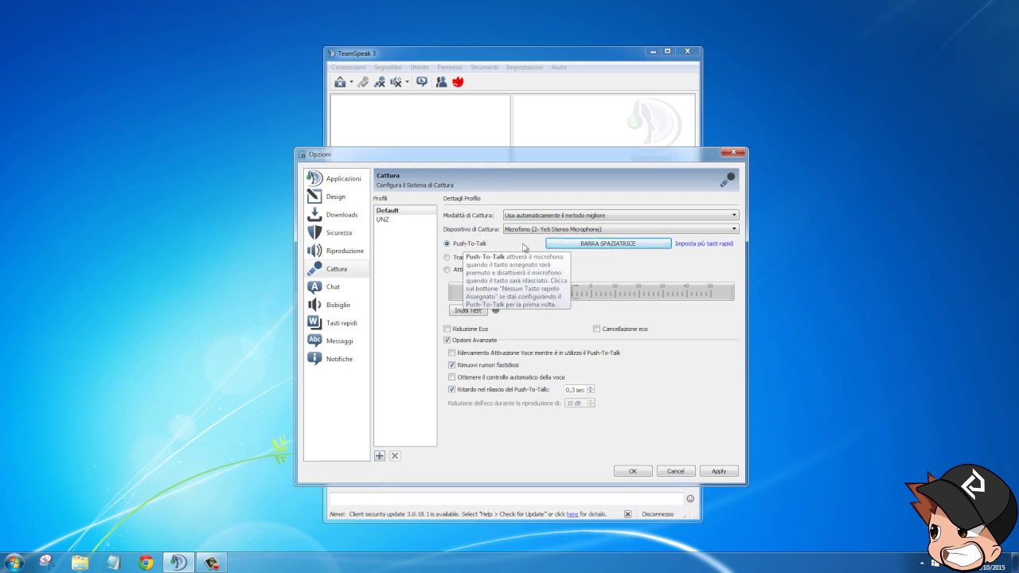
left_click(612, 245)
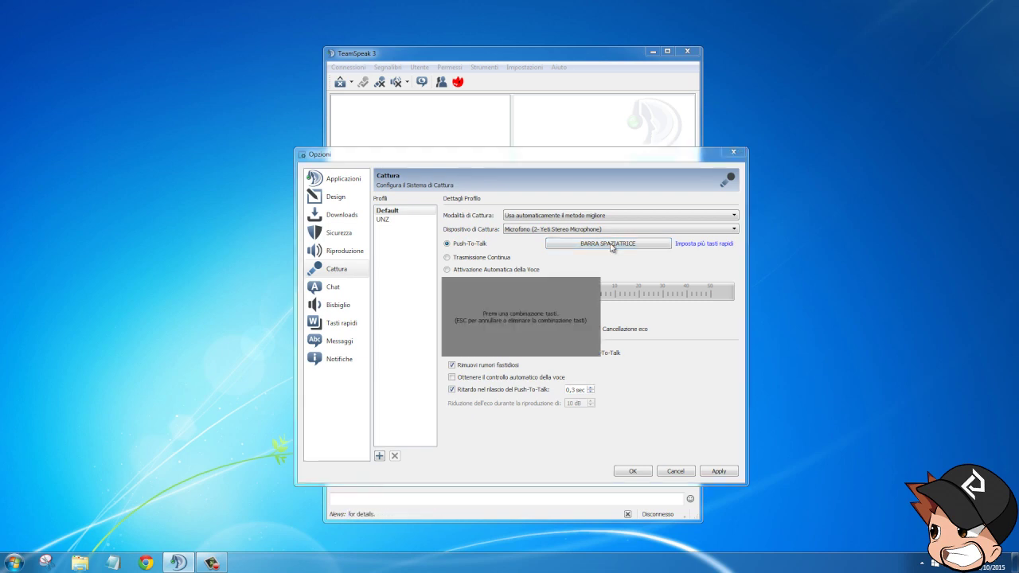
key("d")
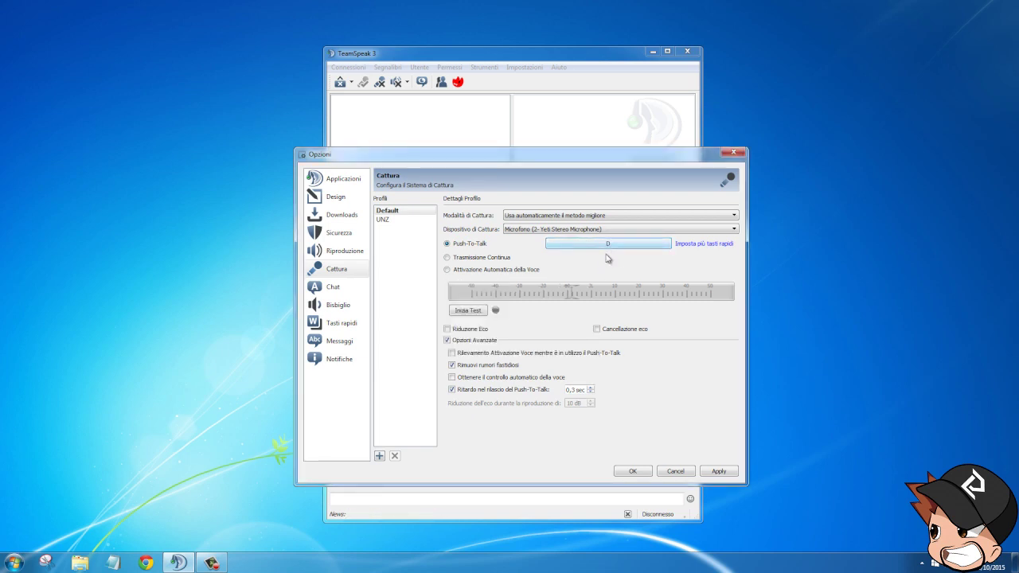
left_click(624, 249)
key("space")
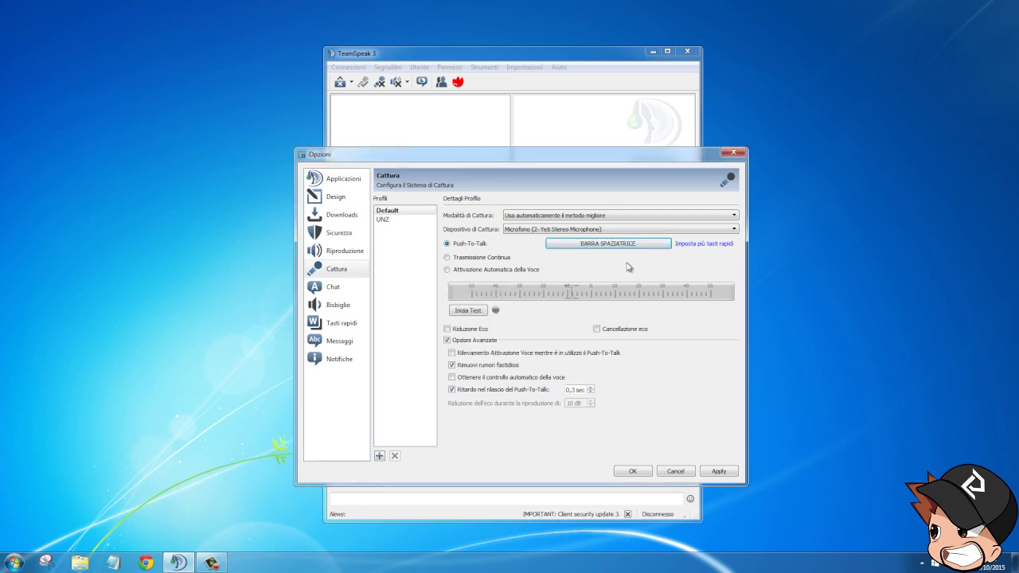
Step: Set the capture mode to automatic voice activation, apply it, and adjust the activation threshold
left_click(462, 271)
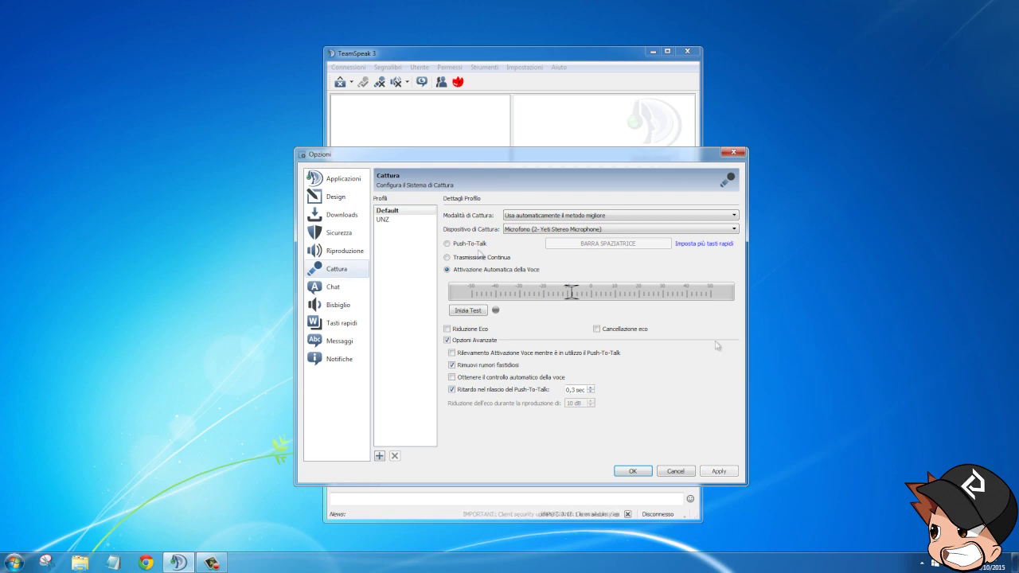
left_click(719, 471)
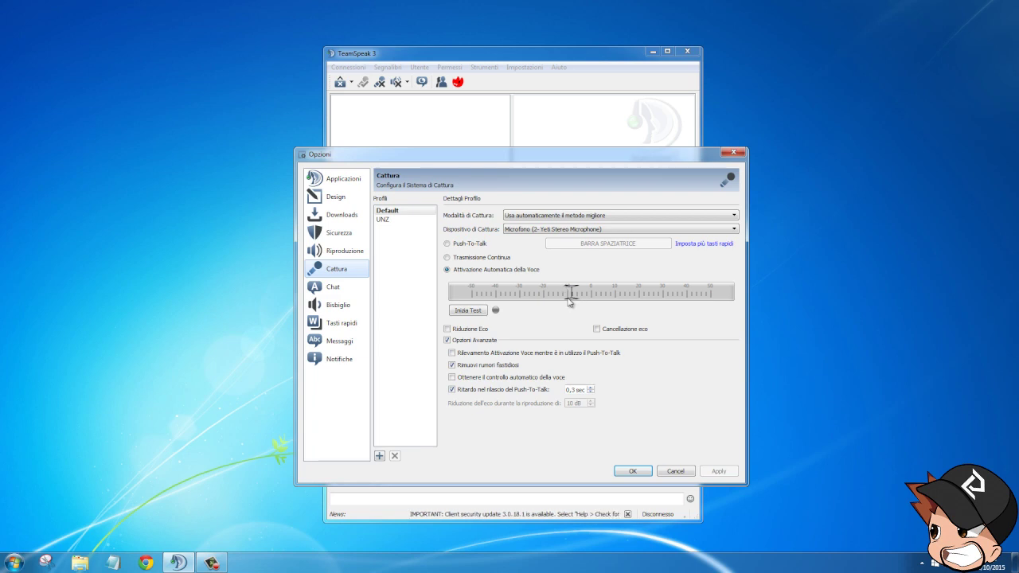
mouse_move(568, 301)
left_mouse_down()
mouse_move(557, 300)
mouse_move(572, 296)
left_mouse_up()
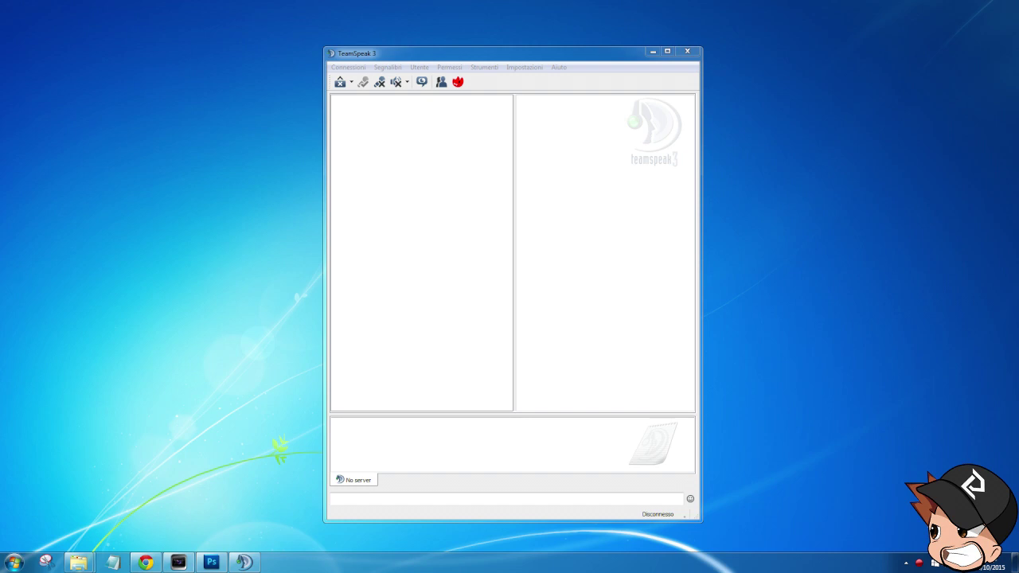
Step: Open the bookmark manager and connect to the server bookmarked as DARK ts pubblico
left_click(388, 67)
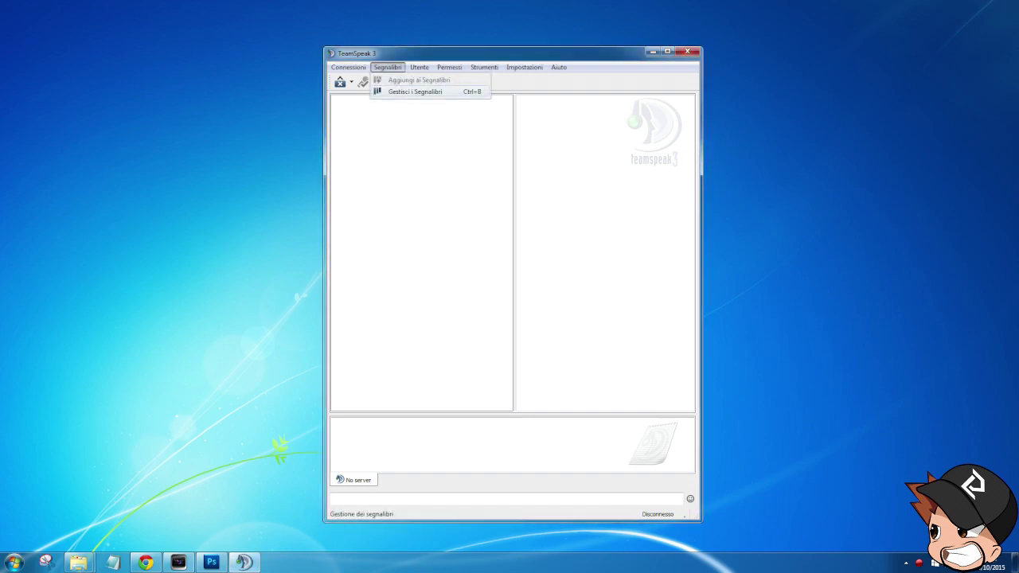
key("Return")
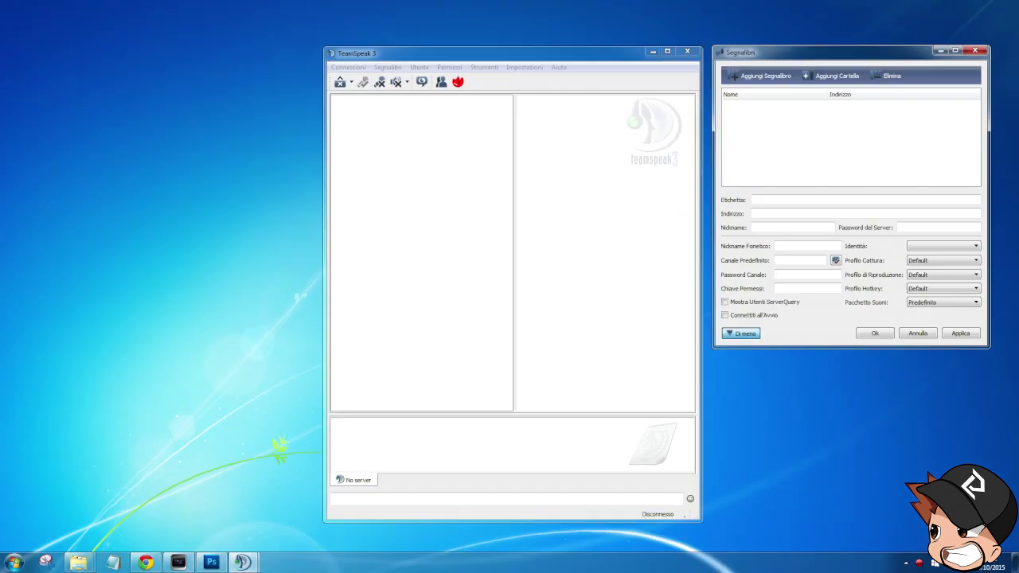
left_click(490, 284)
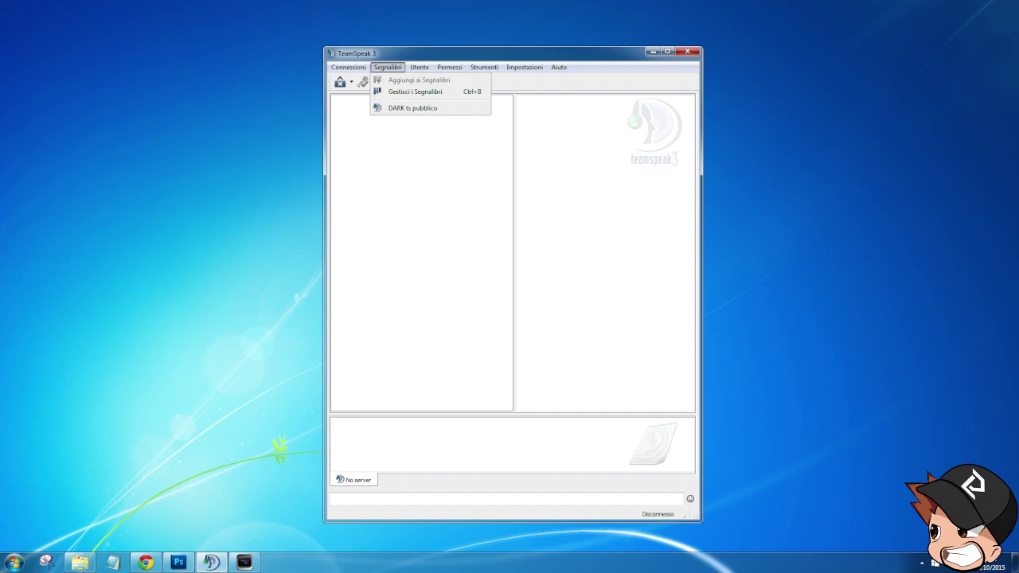
left_click(413, 108)
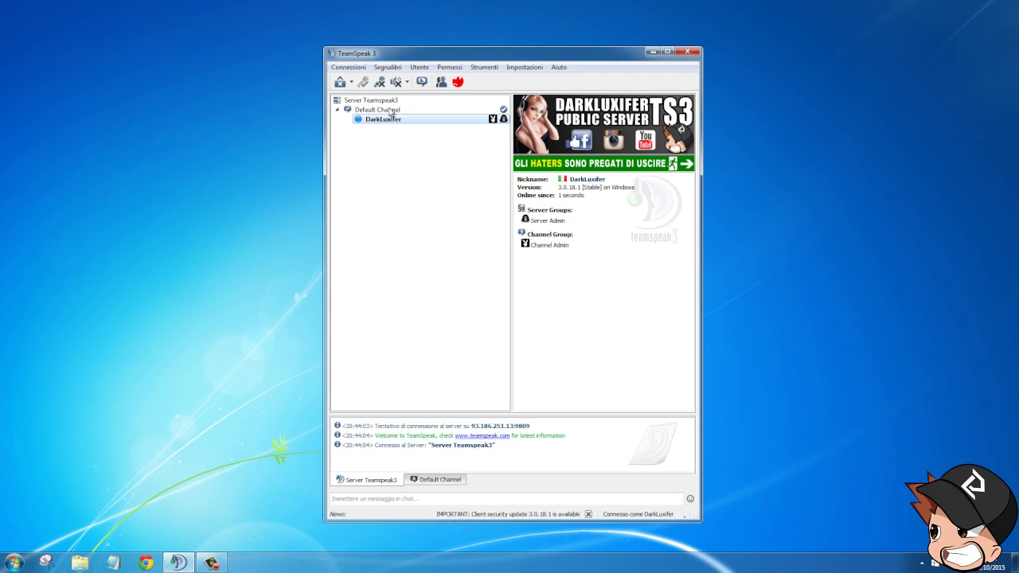
Step: Mute the microphone and the speakers on the connected server and unmute both again
left_click(380, 81)
left_click(396, 81)
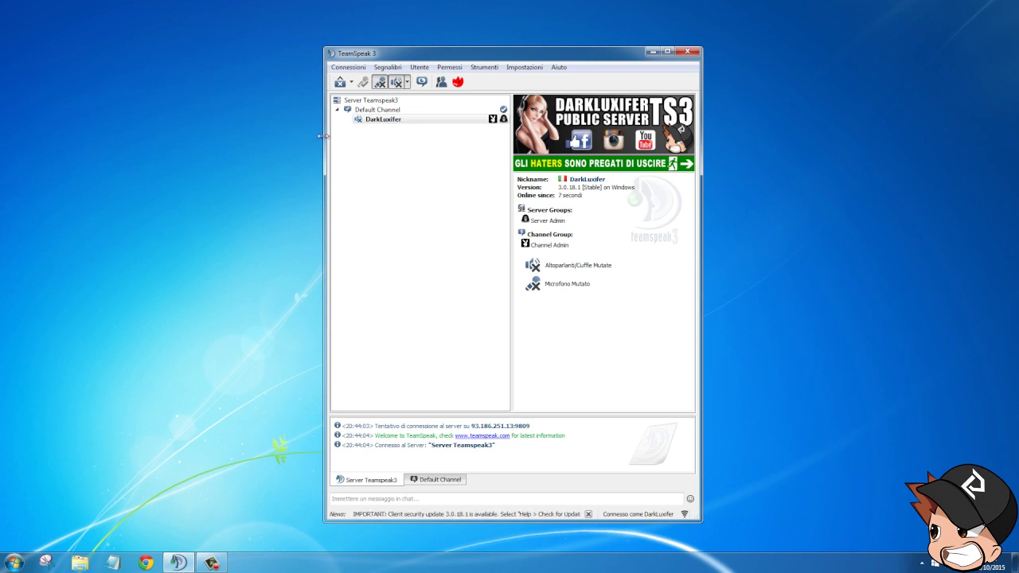
left_click(380, 82)
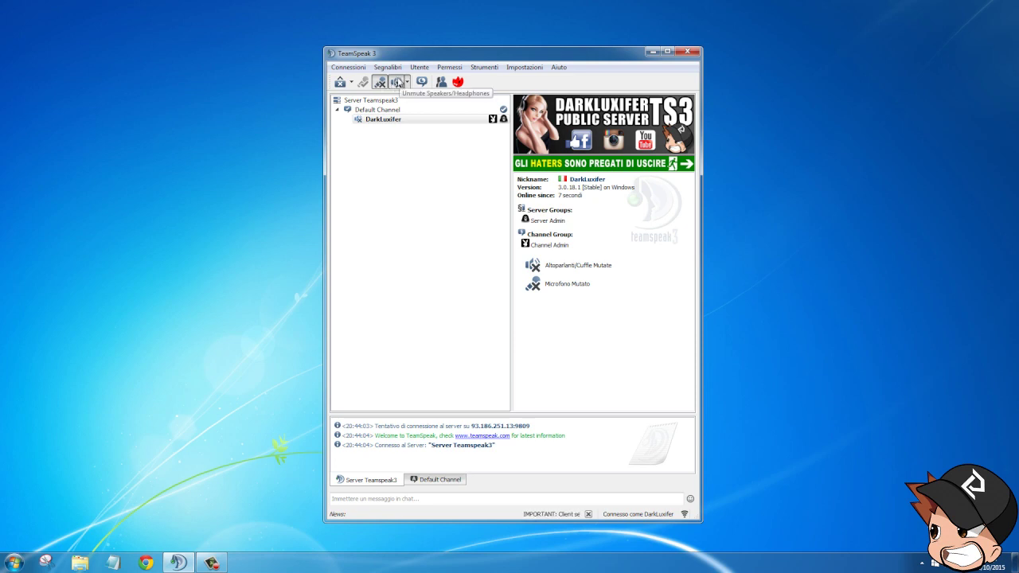
left_click(396, 82)
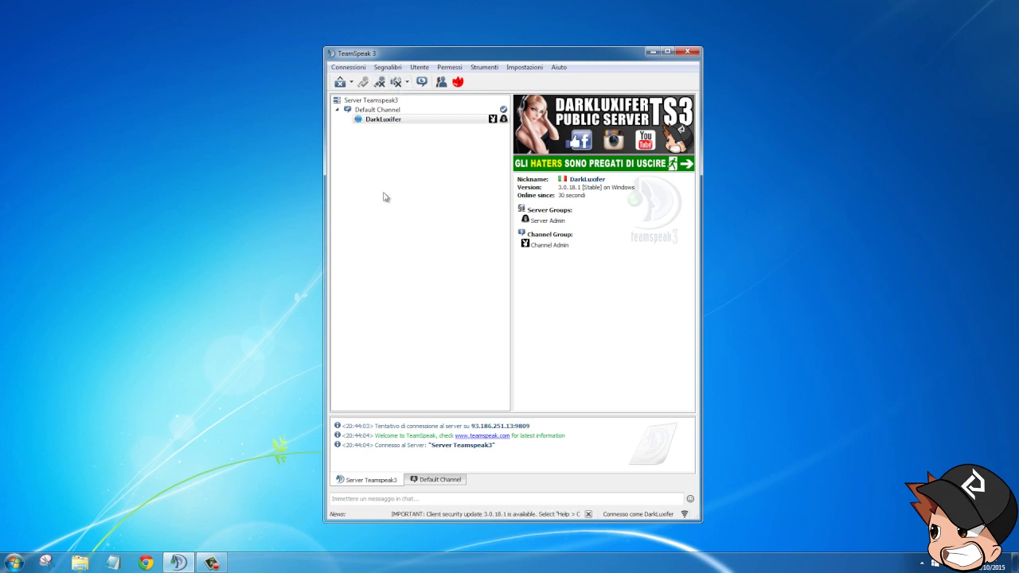
Step: Mute the microphone and the speakers on the connected server
left_click(380, 82)
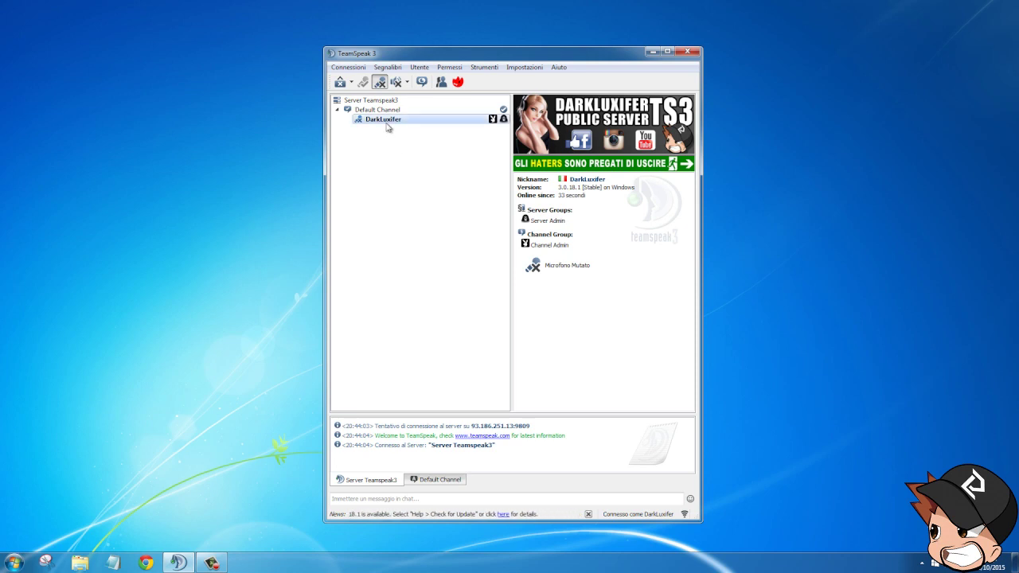
left_click(396, 81)
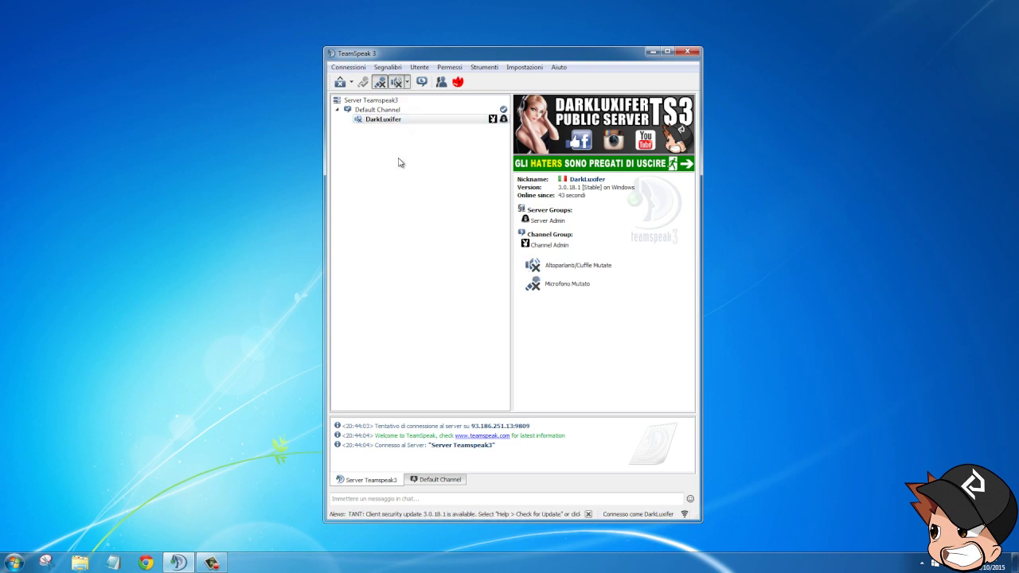